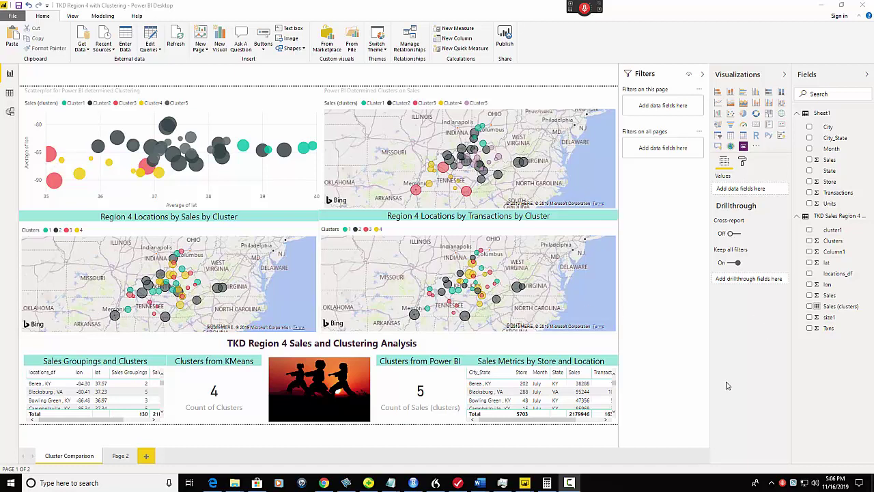
# Switch to Page 2, with its unclustered scatter plot and Bing map of store sales.
pyautogui.click(772, 482)
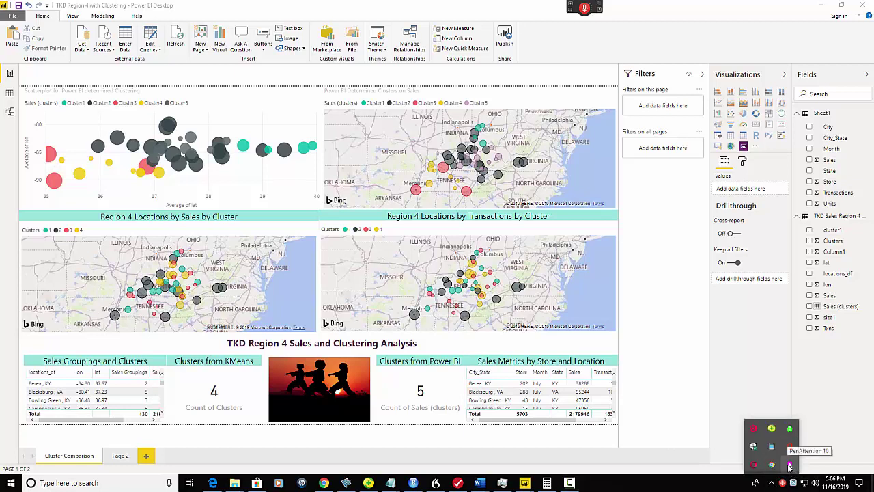
pyautogui.rightClick(791, 465)
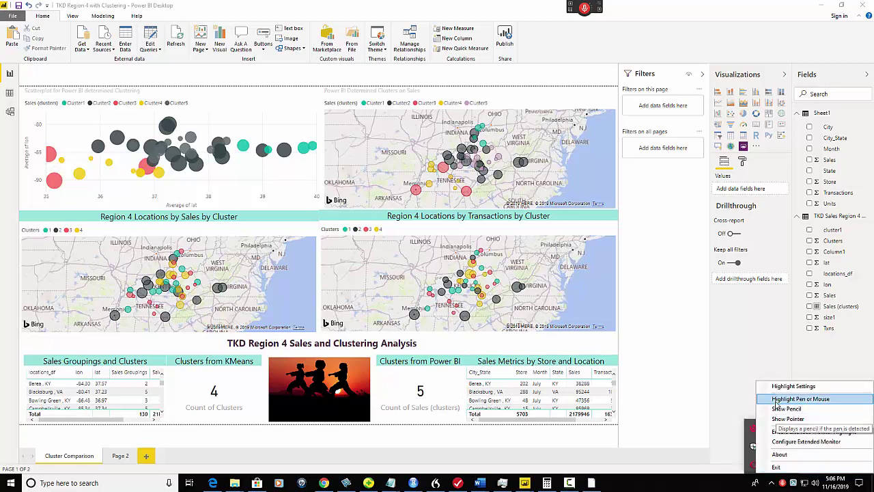
pyautogui.click(792, 396)
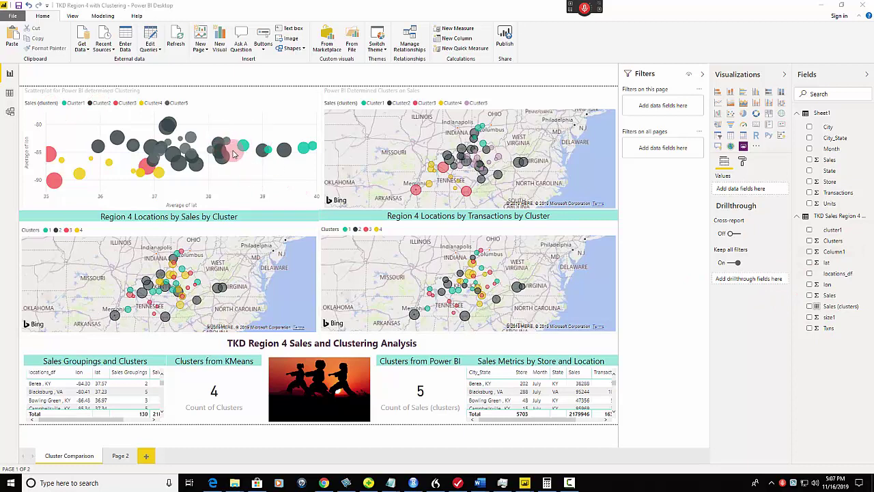
pyautogui.moveTo(172, 130)
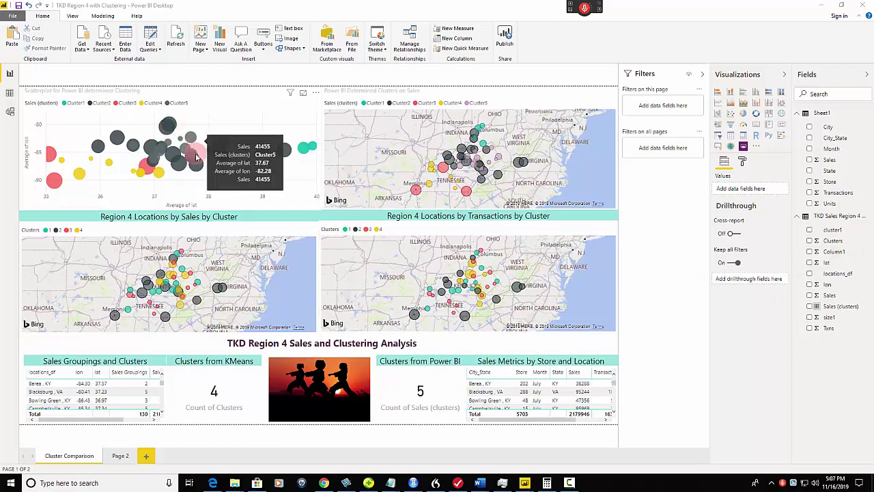
pyautogui.click(119, 455)
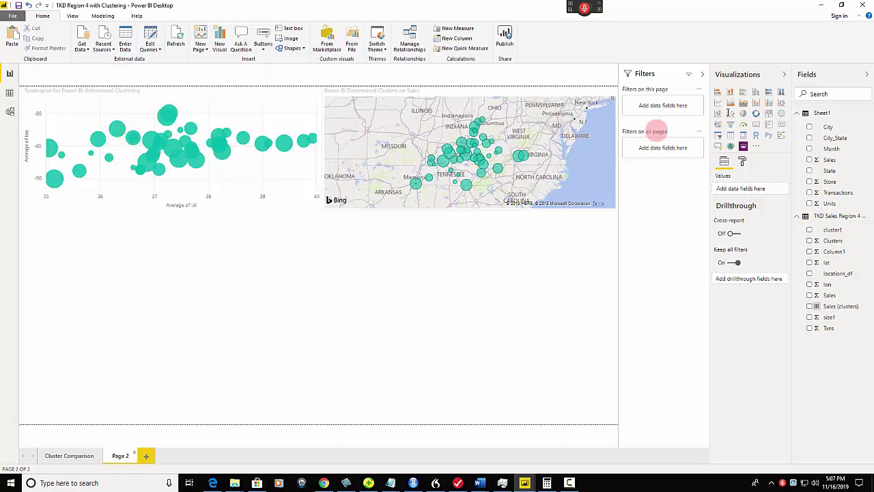
# Return to the Cluster Comparison page contrasting 4 KMeans clusters with 5 Power BI clusters.
pyautogui.moveTo(222, 159)
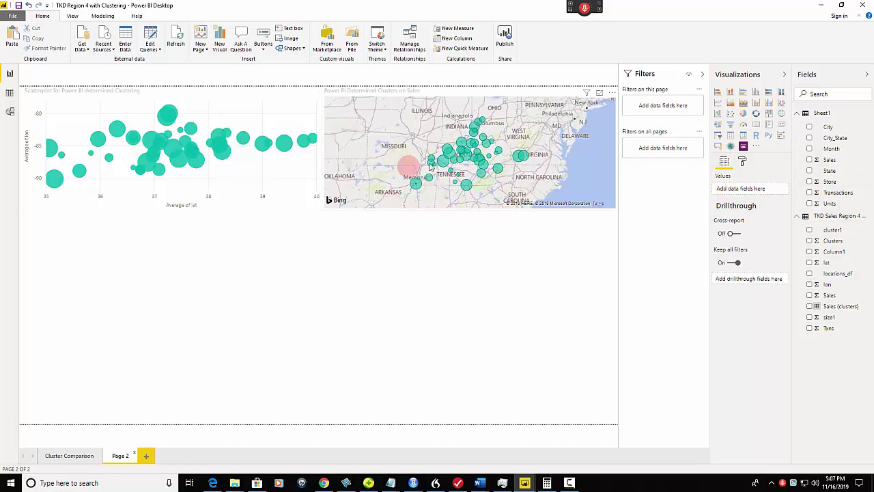
pyautogui.click(66, 458)
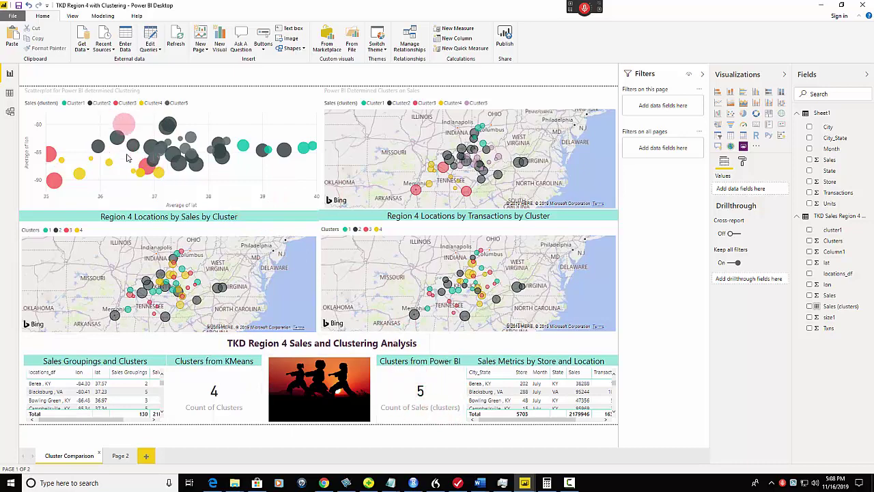
# Return to Page 2 and select the scatter chart to show its fields.
pyautogui.click(123, 452)
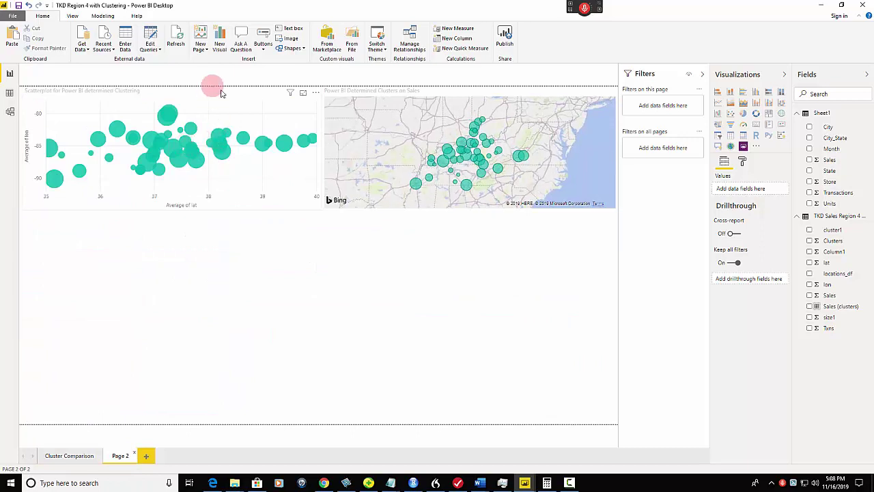
pyautogui.click(230, 95)
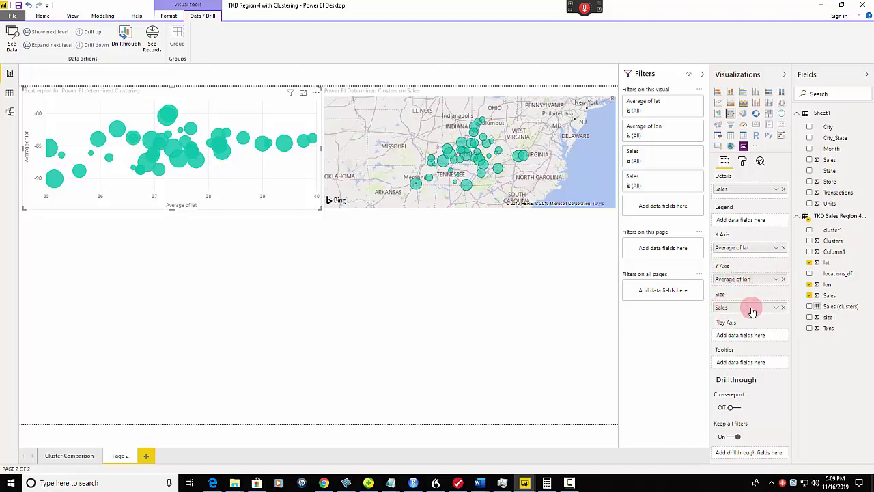
pyautogui.moveTo(752, 311); pyautogui.dragTo(157, 153)
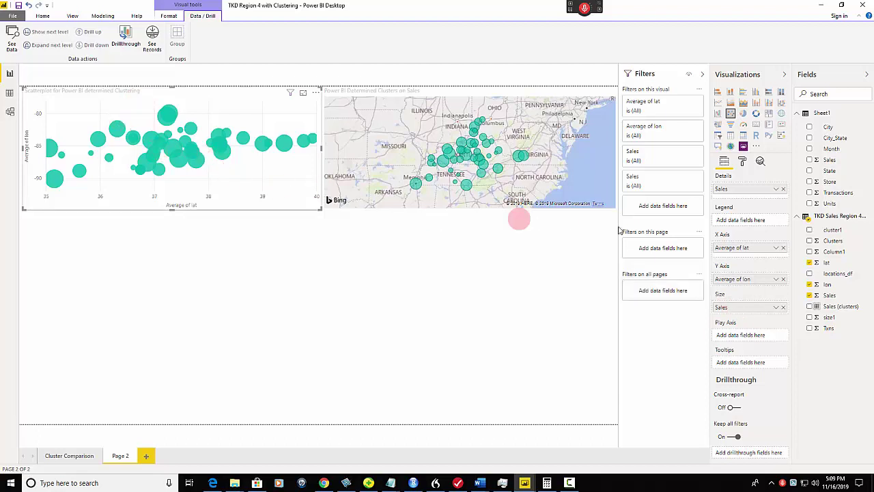
# Check the summarization of the Sales size, average lat X axis and Sales details fields.
pyautogui.click(776, 309)
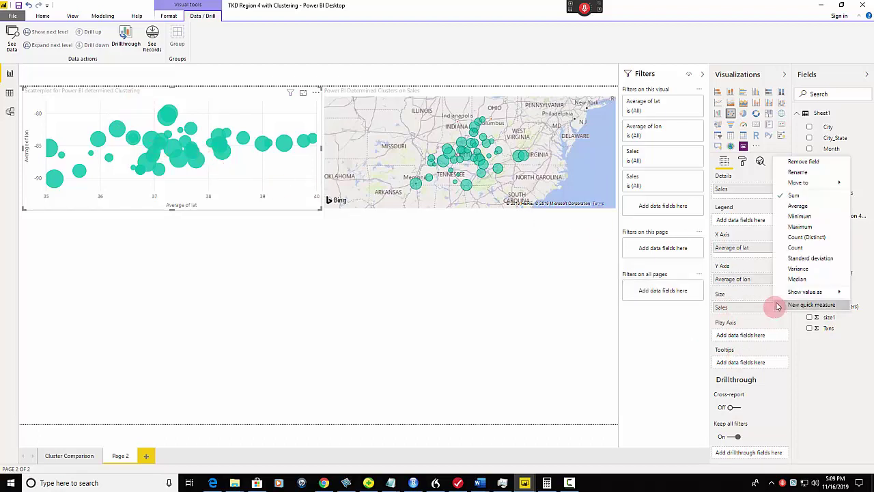
pyautogui.click(745, 282)
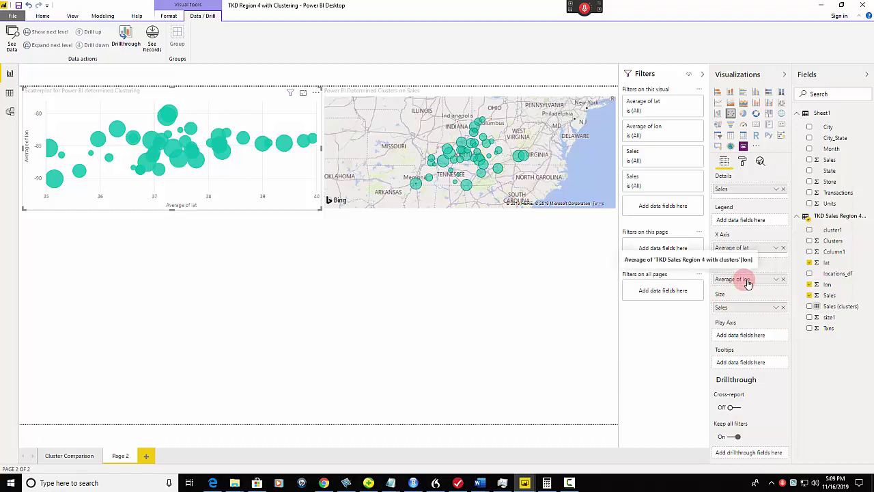
pyautogui.click(776, 248)
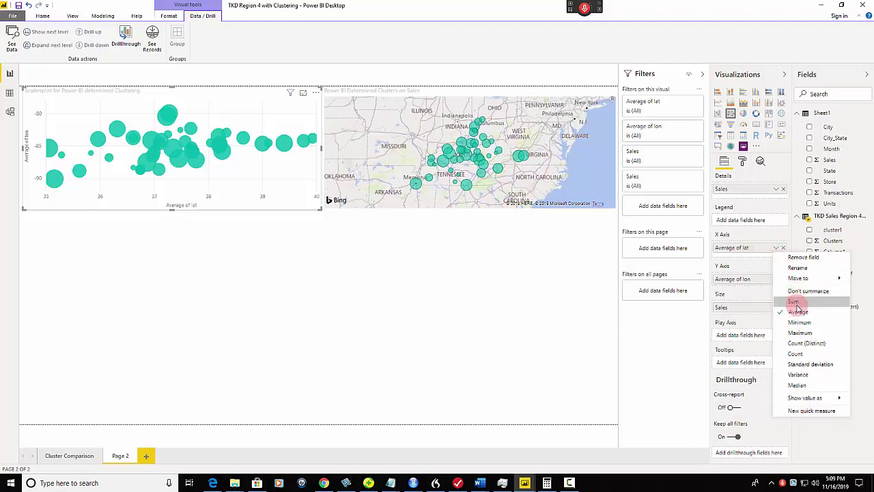
pyautogui.click(742, 234)
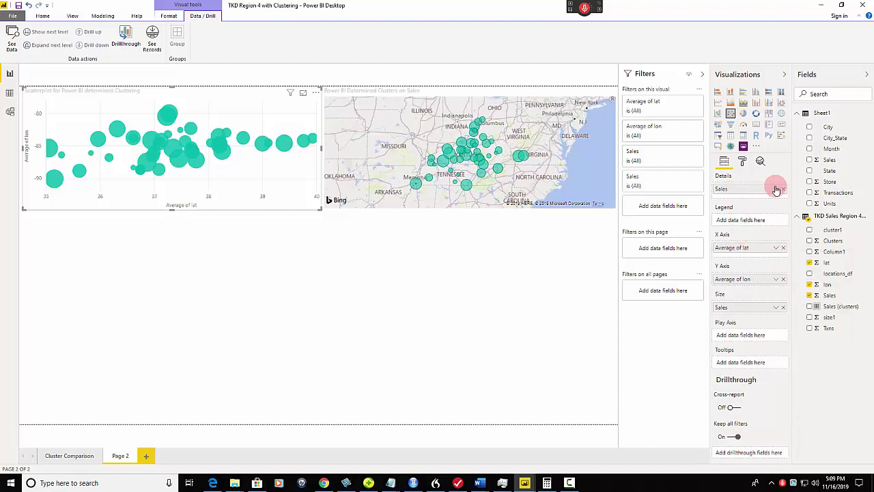
pyautogui.click(775, 189)
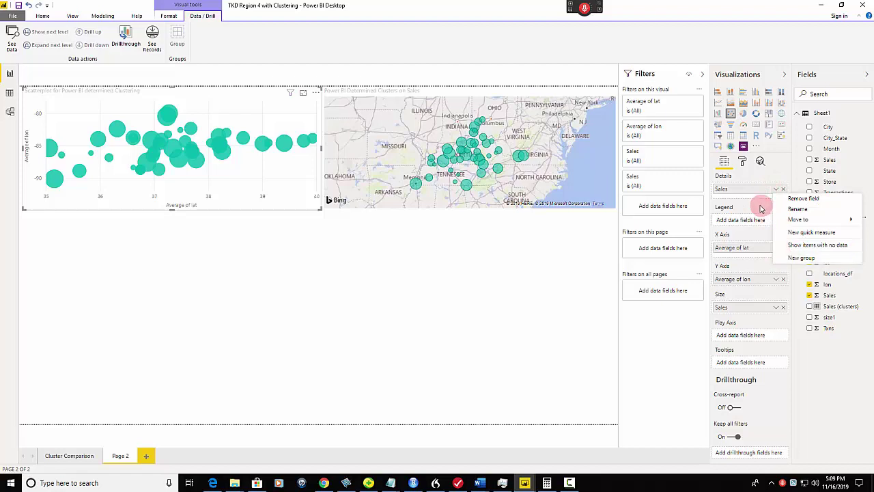
pyautogui.click(807, 358)
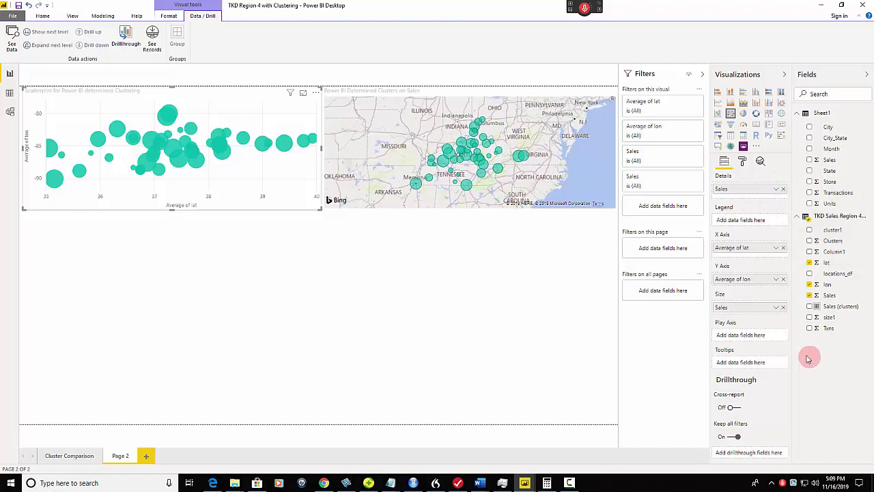
# Automatically find clusters named 'Sales (clusters) for Page 2', description 'Clusters for Sales', count Auto.
pyautogui.click(314, 93)
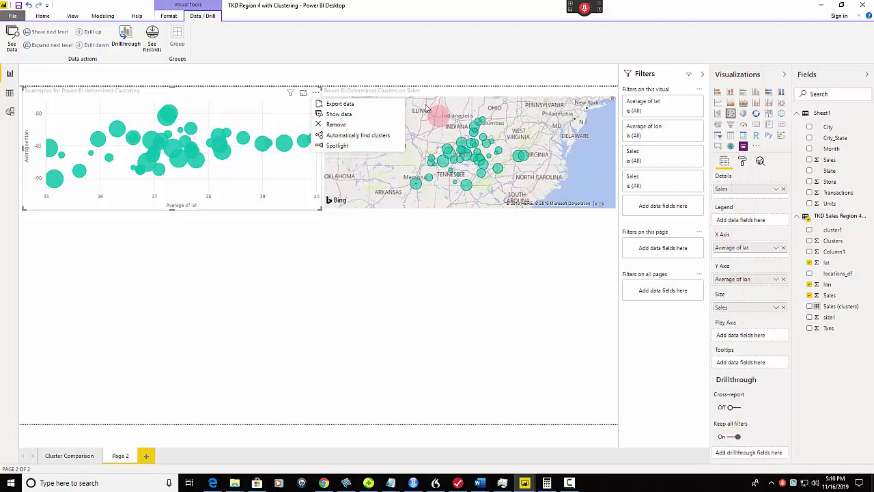
pyautogui.click(359, 136)
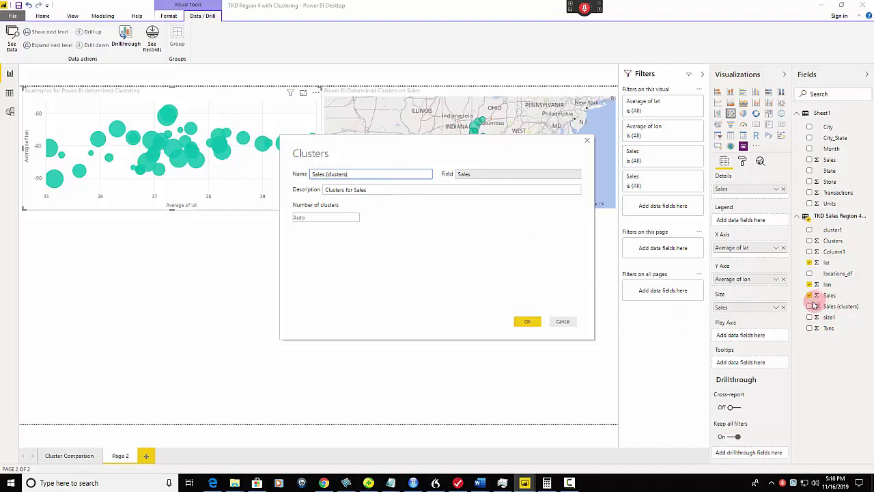
pyautogui.click(374, 189)
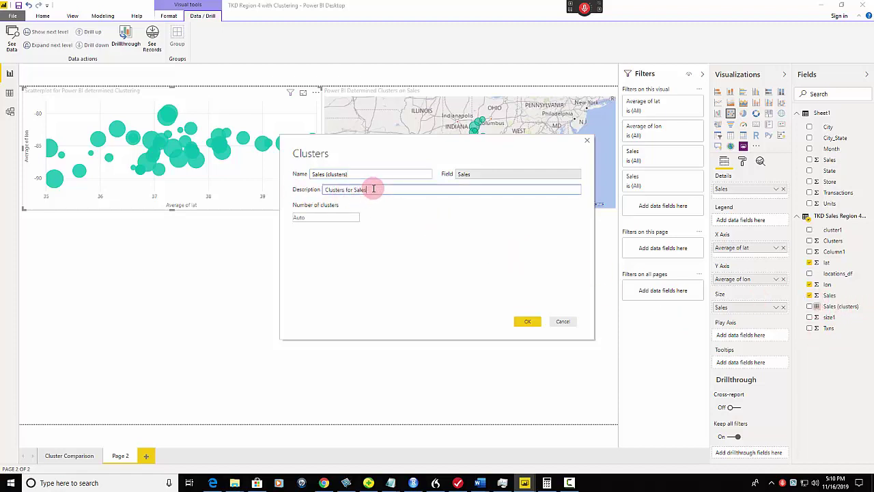
pyautogui.click(355, 172)
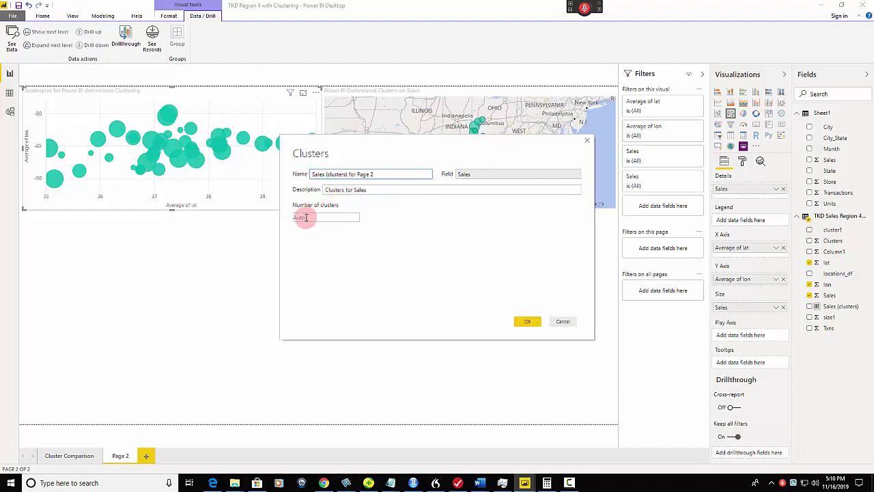
pyautogui.click(307, 217)
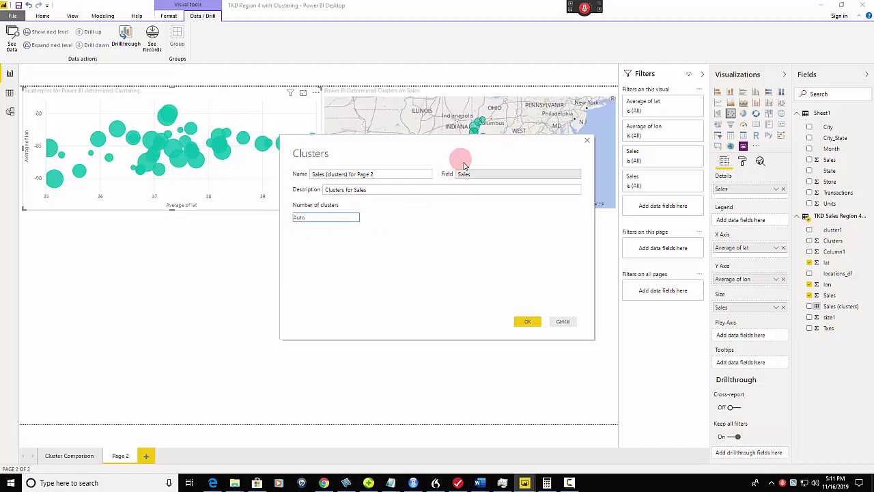
# Create the five Sales clusters on Page 2's scatter chart, then compare with Cluster Comparison.
pyautogui.click(528, 324)
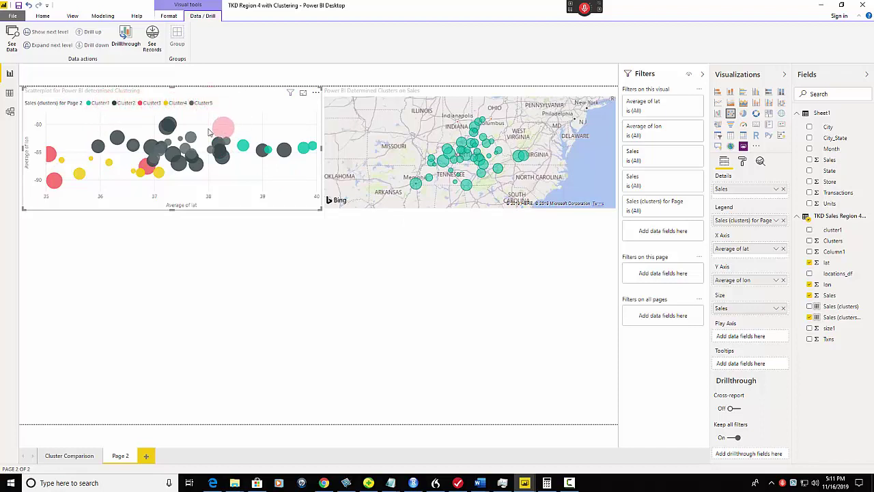
pyautogui.click(82, 456)
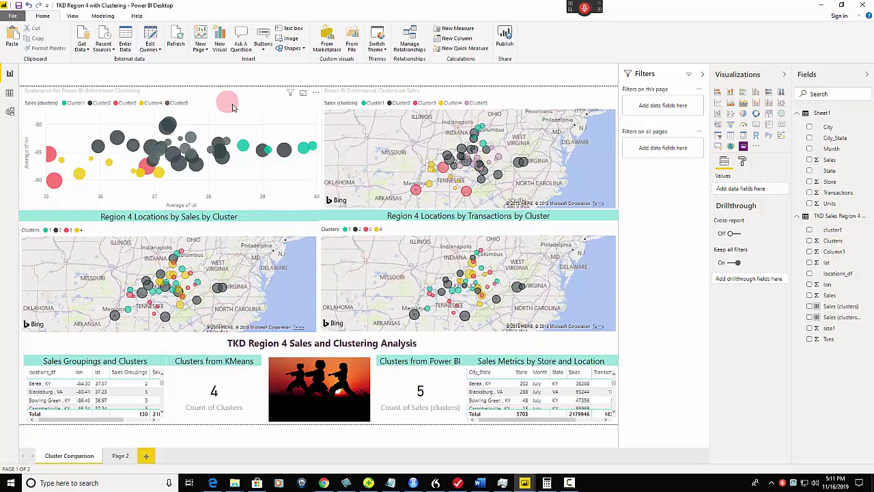
# Set Cluster5 to light lavender in the Cluster Comparison scatter chart, then return to Page 2.
pyautogui.click(232, 107)
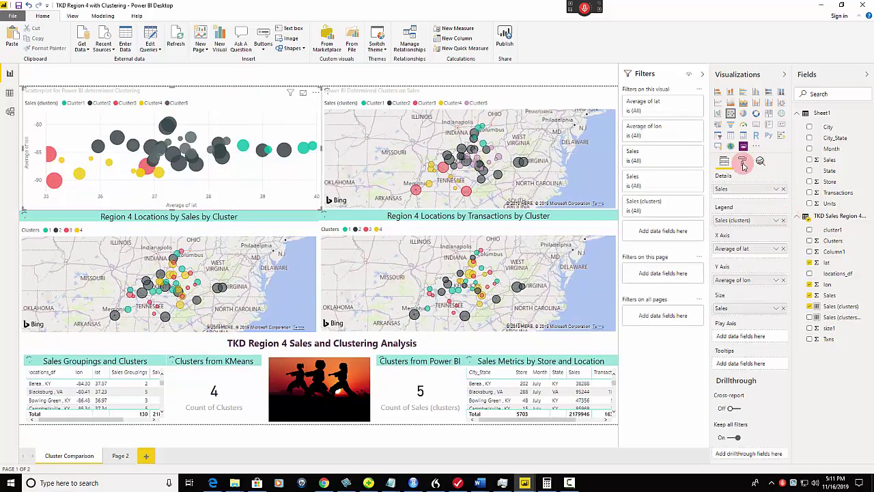
pyautogui.click(742, 163)
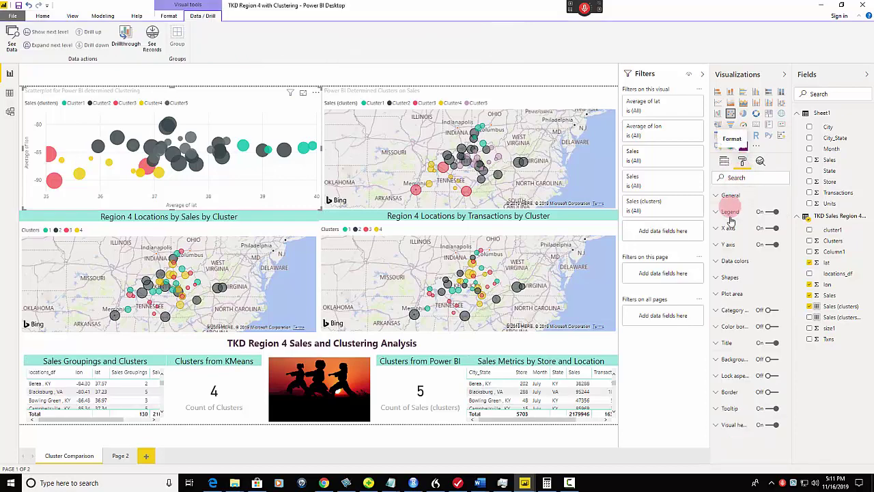
pyautogui.click(719, 260)
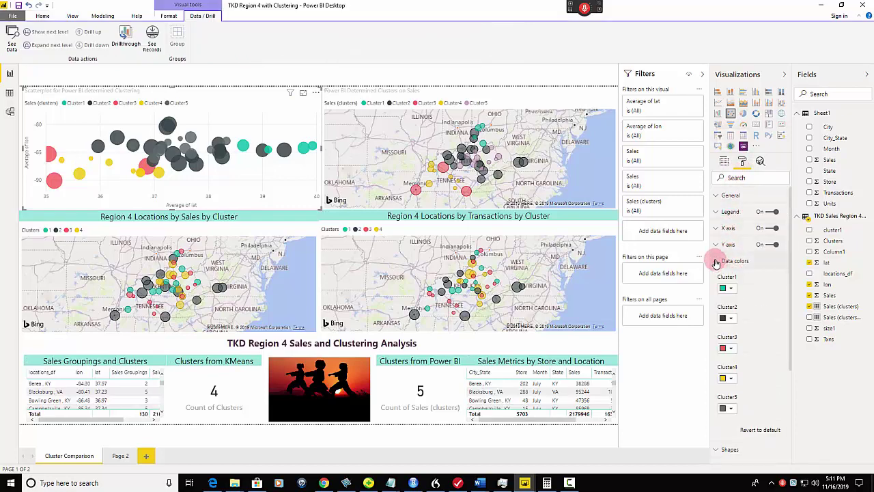
pyautogui.click(731, 410)
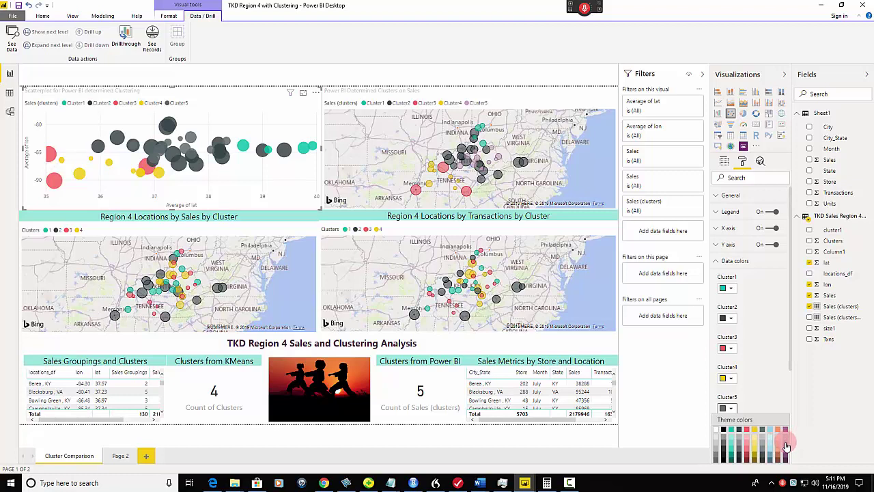
pyautogui.click(787, 445)
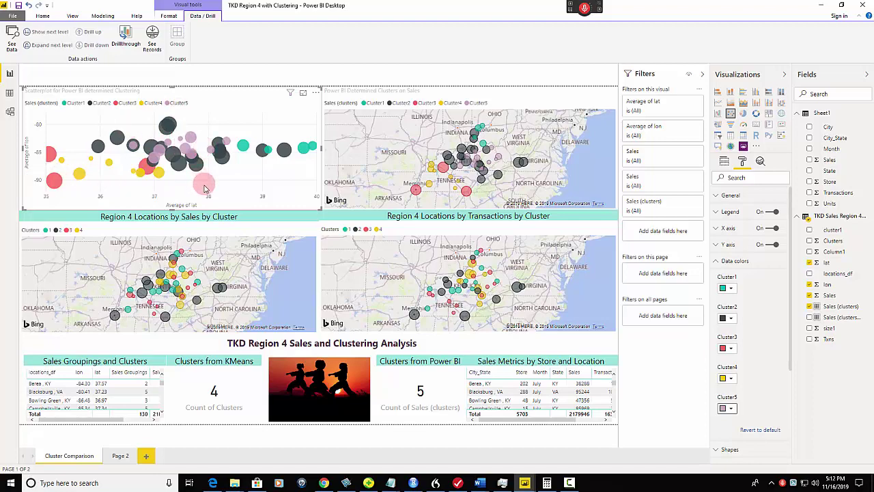
pyautogui.click(119, 456)
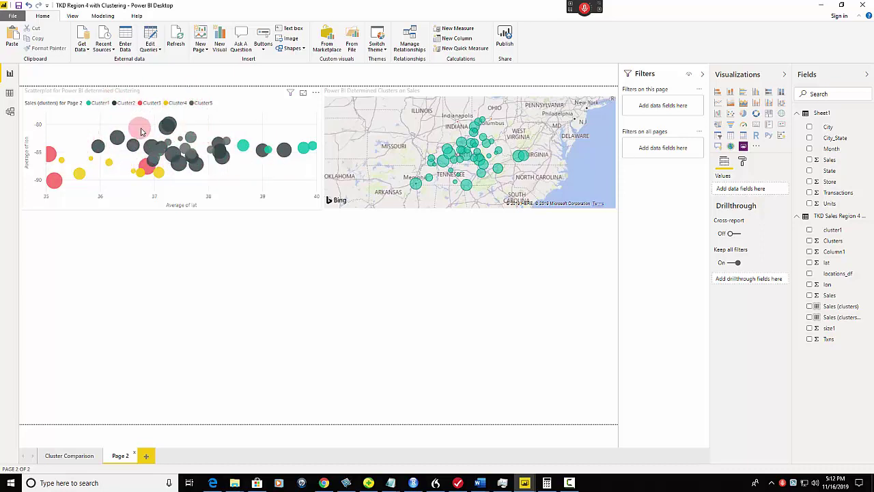
# Change Cluster5 to light pink in the Page 2 scatter chart's data colors.
pyautogui.click(744, 162)
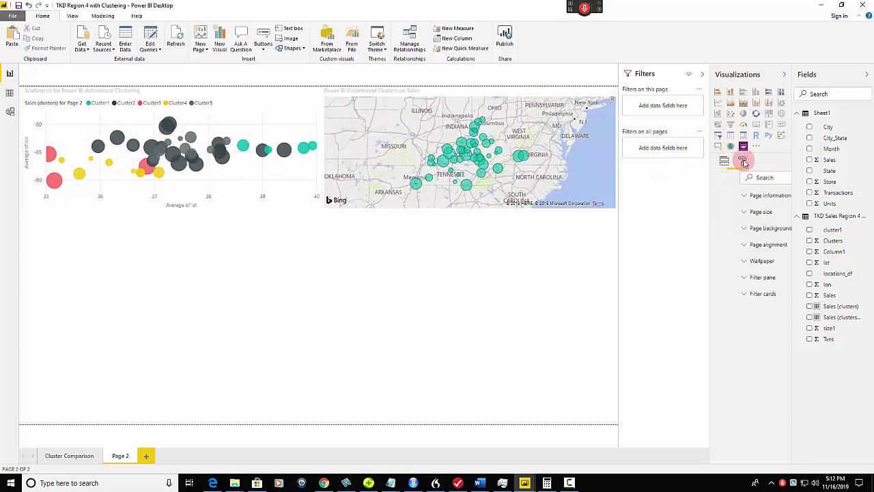
pyautogui.click(273, 92)
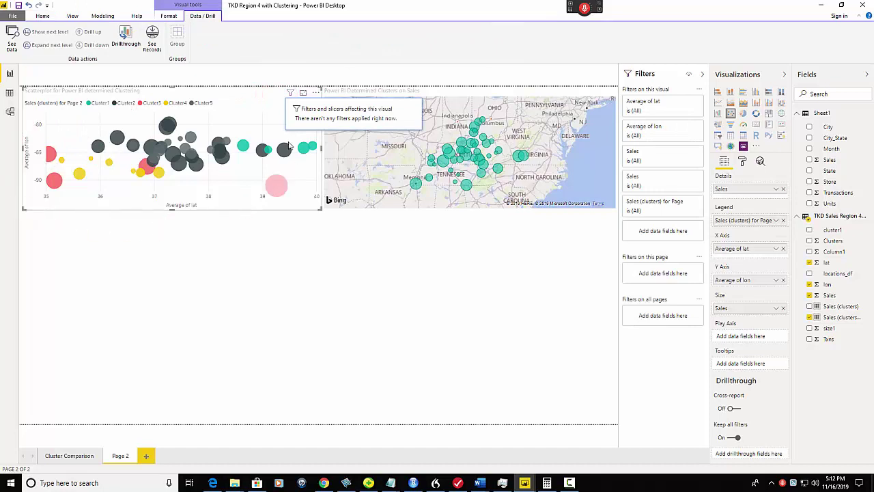
pyautogui.click(747, 165)
pyautogui.click(719, 262)
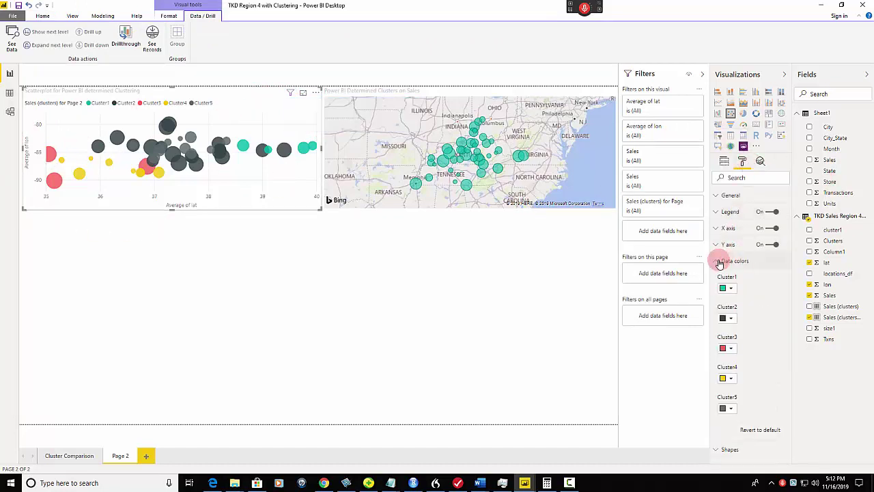
pyautogui.click(730, 409)
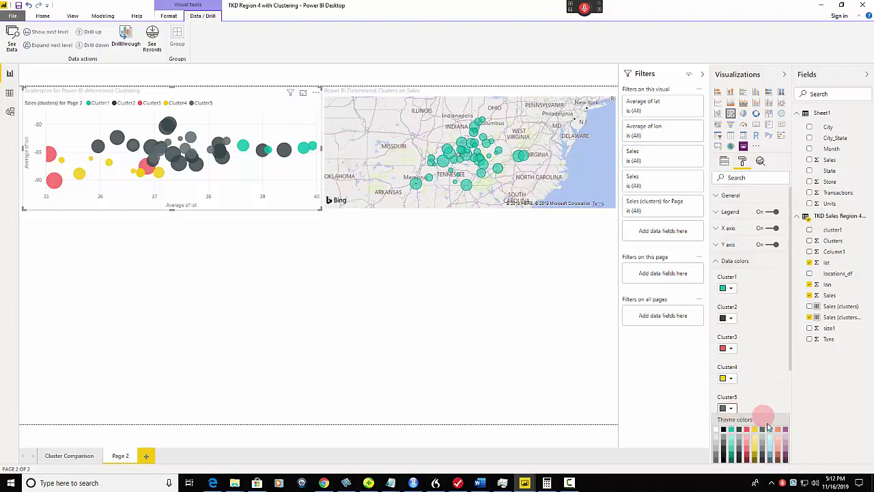
pyautogui.click(785, 442)
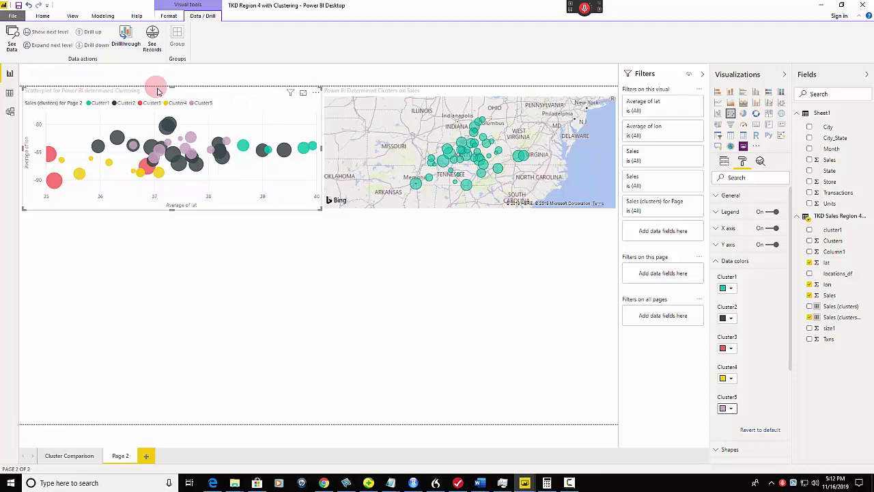
# Inspect the Page 2 map's Fields and Format panes, then switch to the Cluster Comparison page.
pyautogui.click(419, 94)
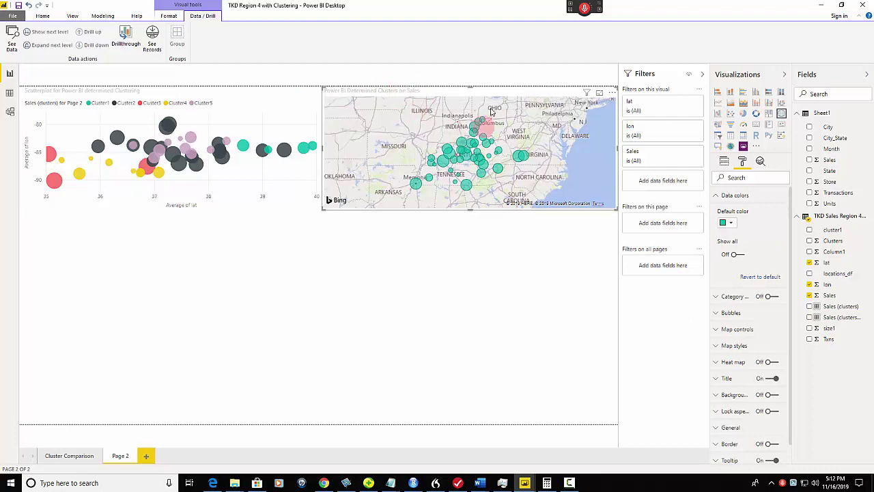
pyautogui.click(724, 166)
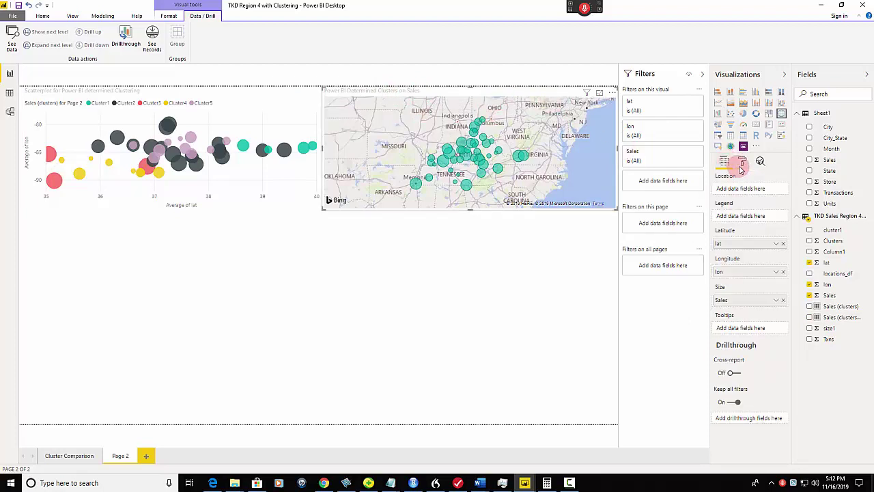
pyautogui.click(743, 162)
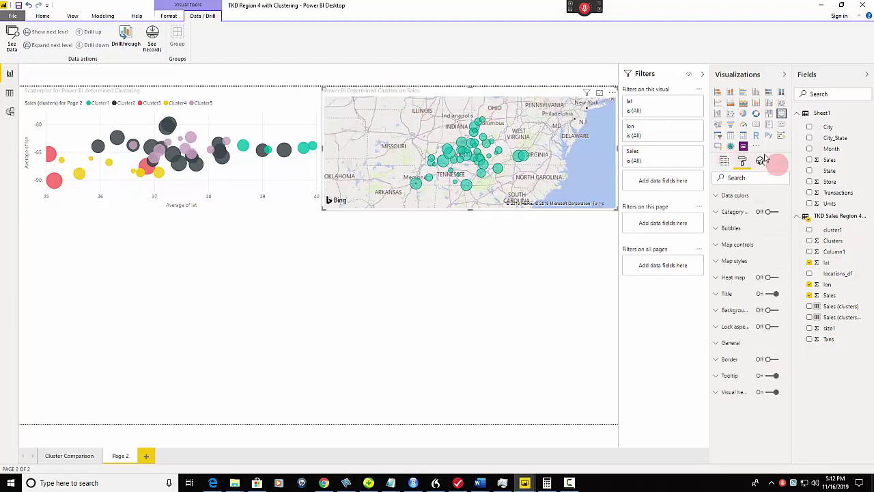
pyautogui.click(725, 161)
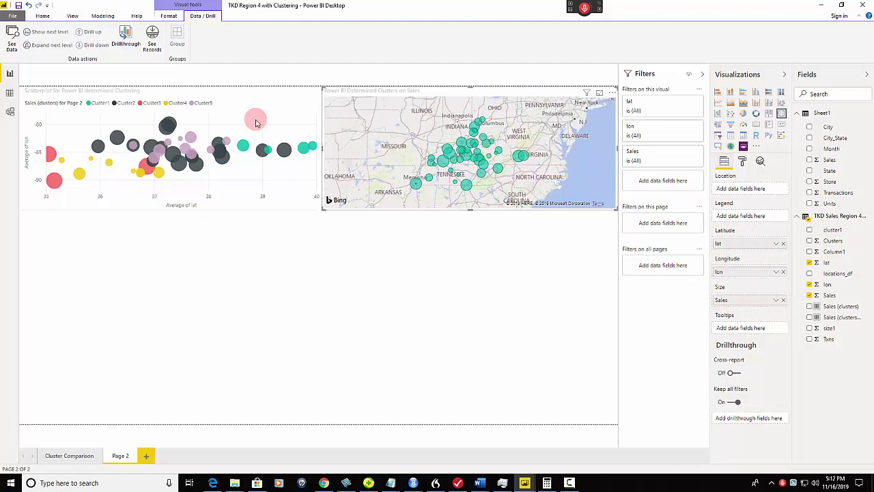
pyautogui.click(67, 456)
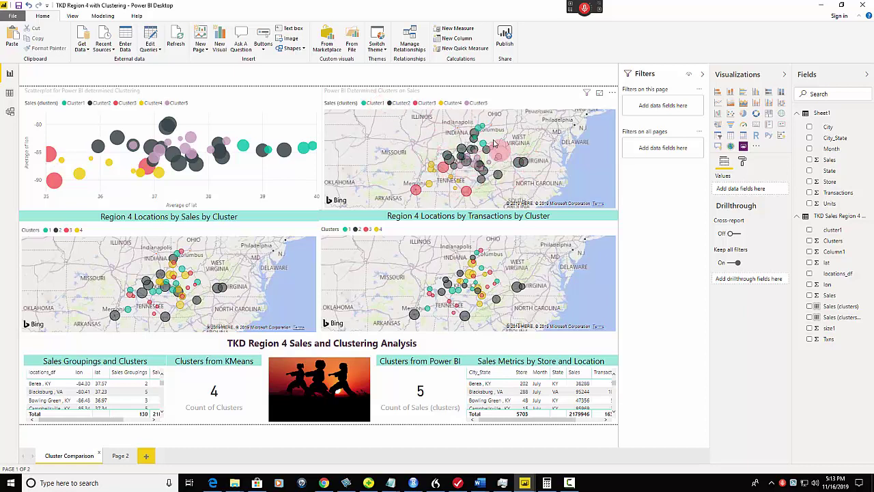
# Back on Page 2, select the map to show its field wells and widen the Fields pane.
pyautogui.click(121, 455)
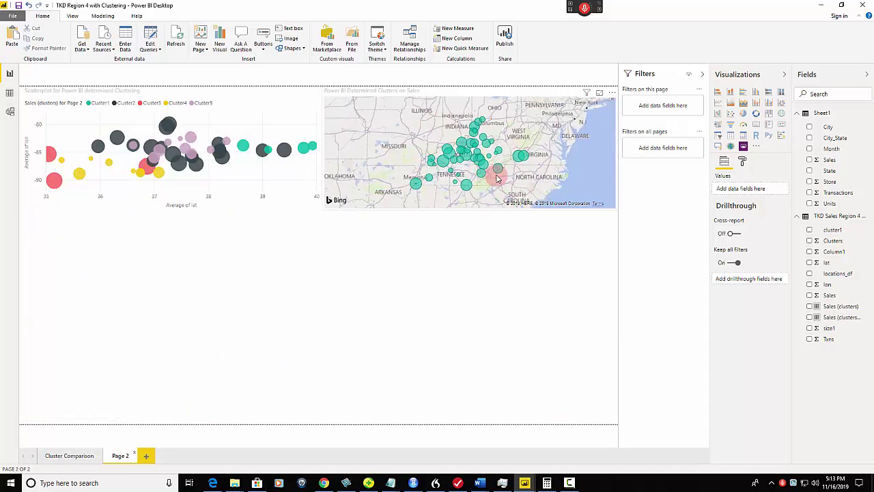
pyautogui.click(743, 161)
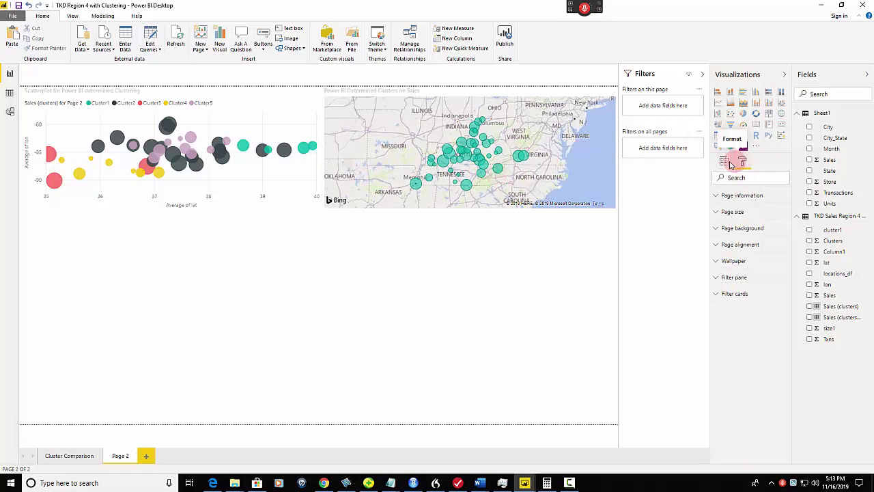
pyautogui.click(724, 162)
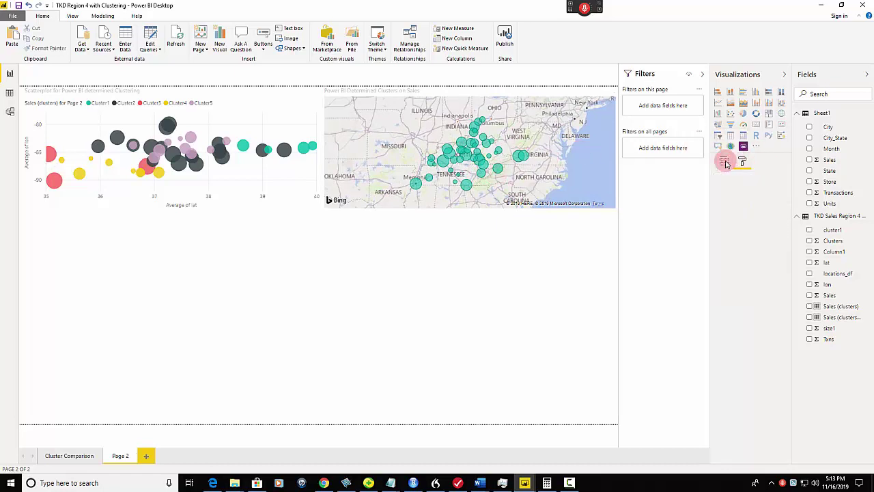
pyautogui.click(523, 94)
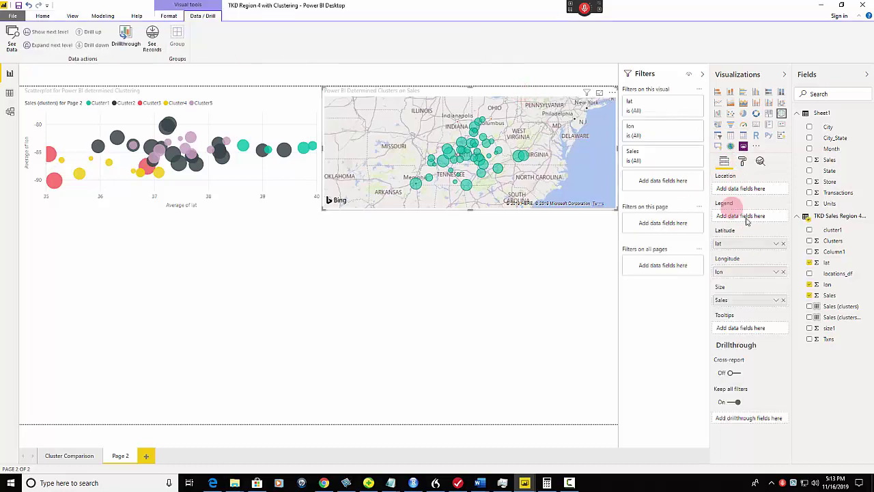
pyautogui.click(726, 216)
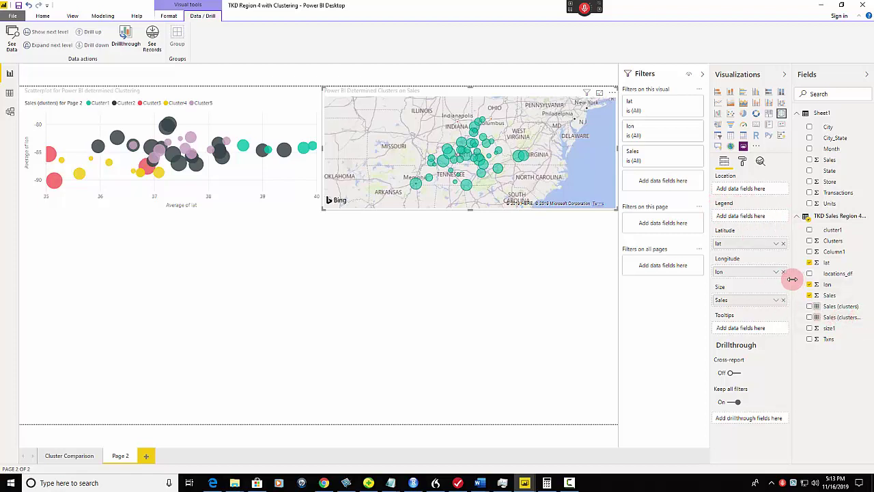
pyautogui.moveTo(791, 279); pyautogui.dragTo(764, 278)
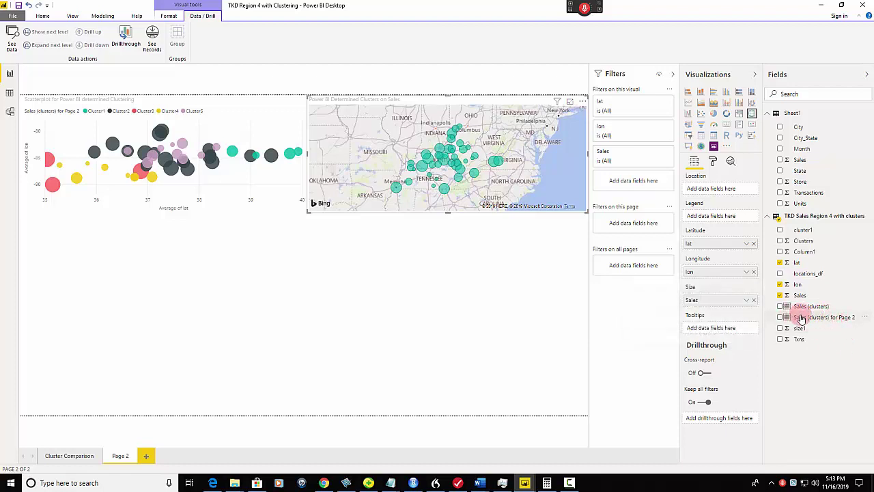
# Colour the map by Sales (clusters) for Page 2 and make its Cluster5 pink.
pyautogui.moveTo(794, 317); pyautogui.dragTo(708, 215)
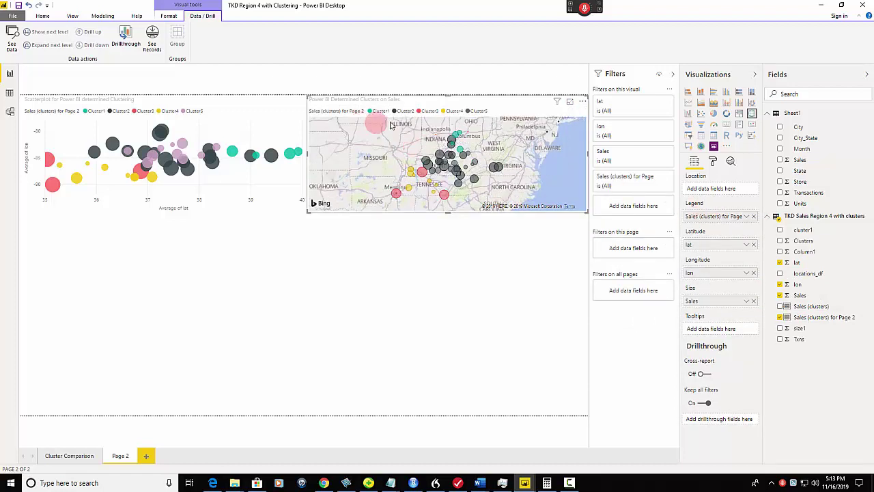
pyautogui.click(474, 110)
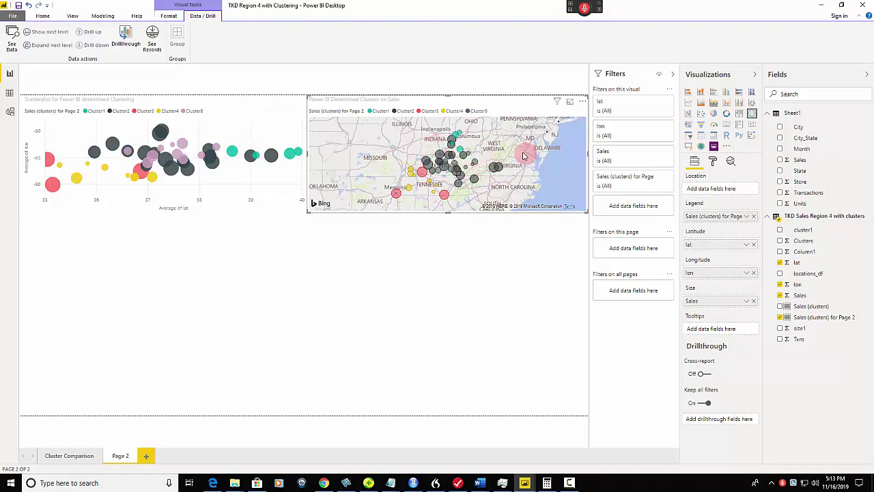
pyautogui.click(714, 164)
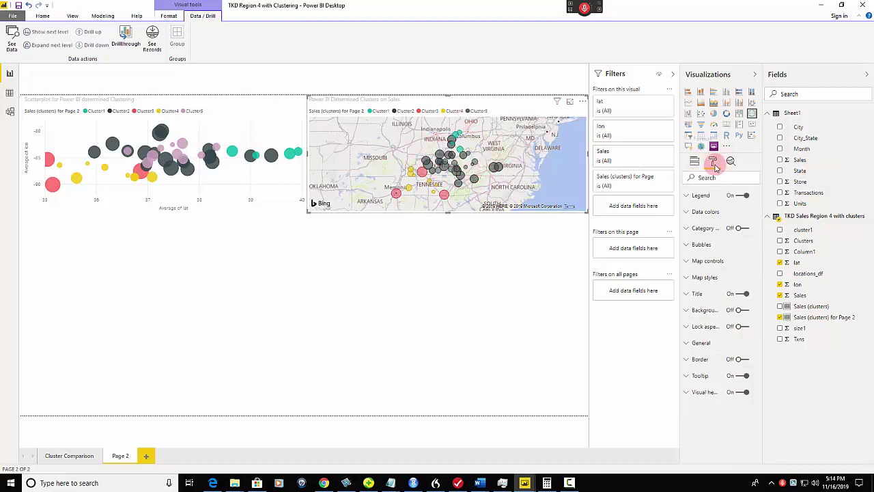
pyautogui.click(685, 213)
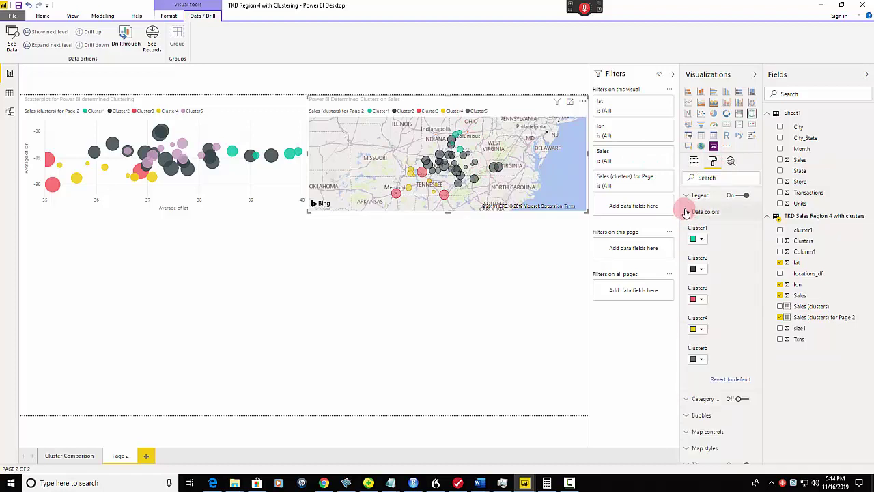
pyautogui.click(702, 360)
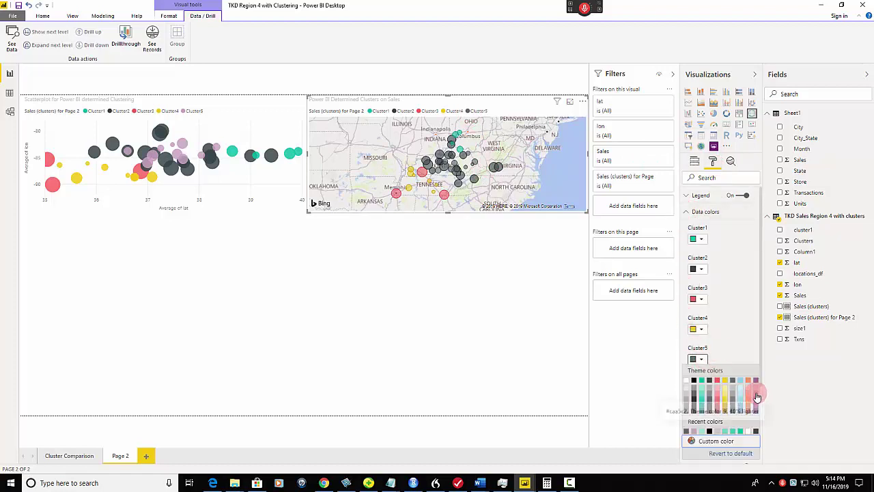
pyautogui.click(756, 395)
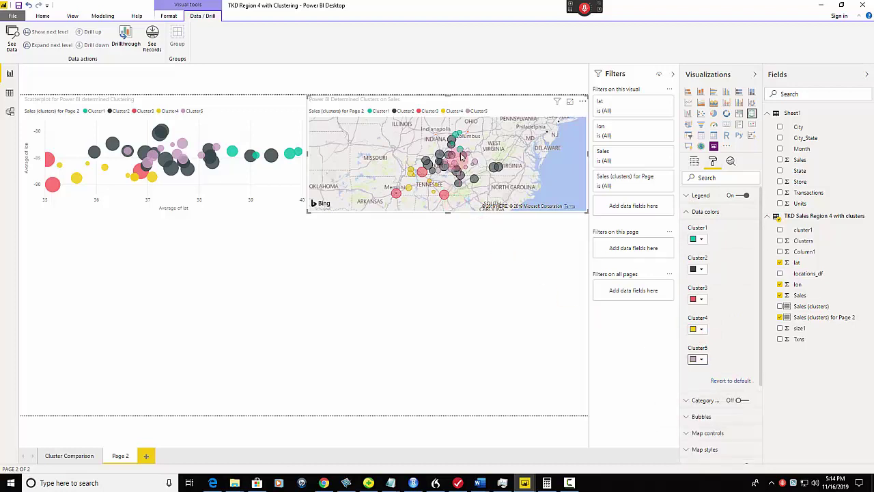
pyautogui.click(701, 360)
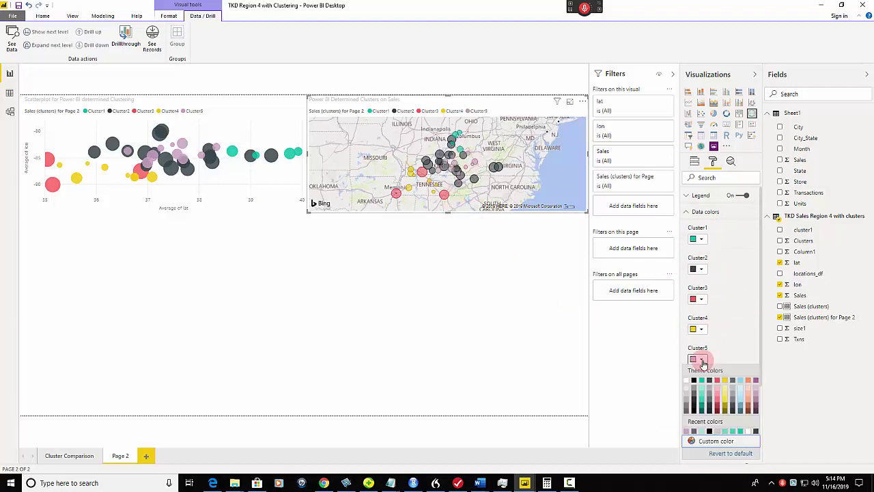
pyautogui.click(754, 403)
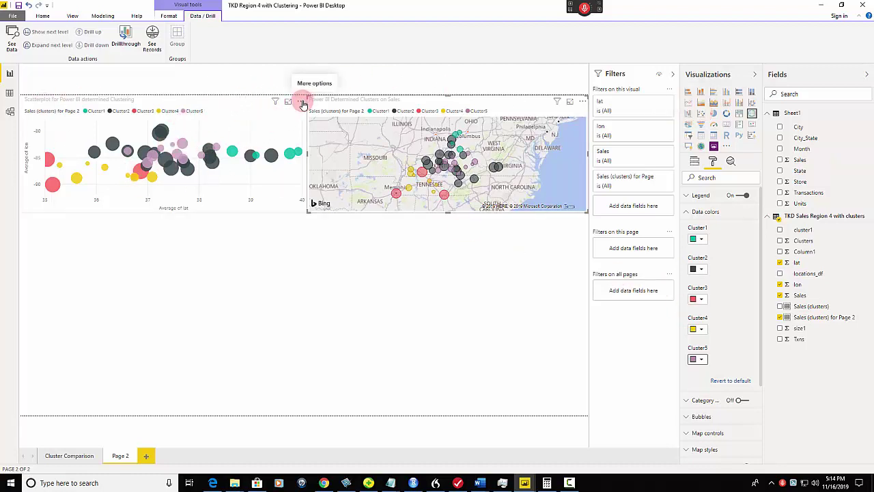
# Open the More options (…) menu on the Page 2 scatterplot.
pyautogui.click(302, 102)
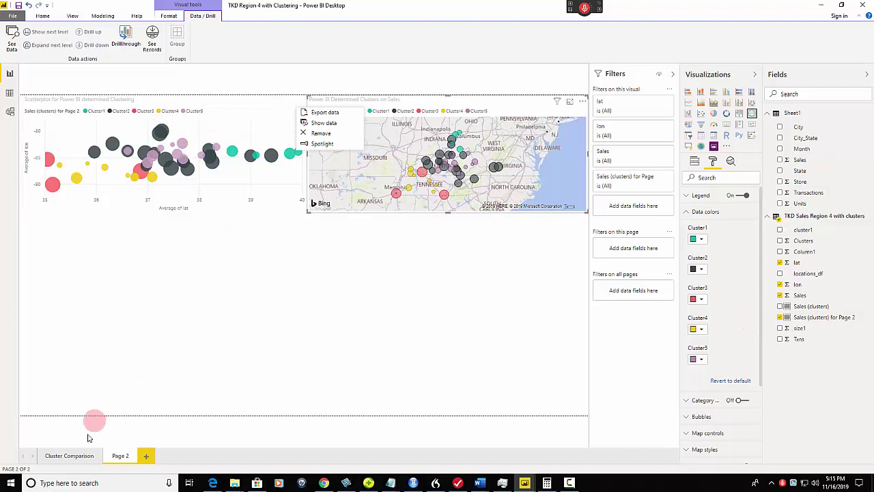
# Go to the Cluster Comparison page and select the Clusters from Power BI and Clusters from KMeans cards.
pyautogui.click(55, 456)
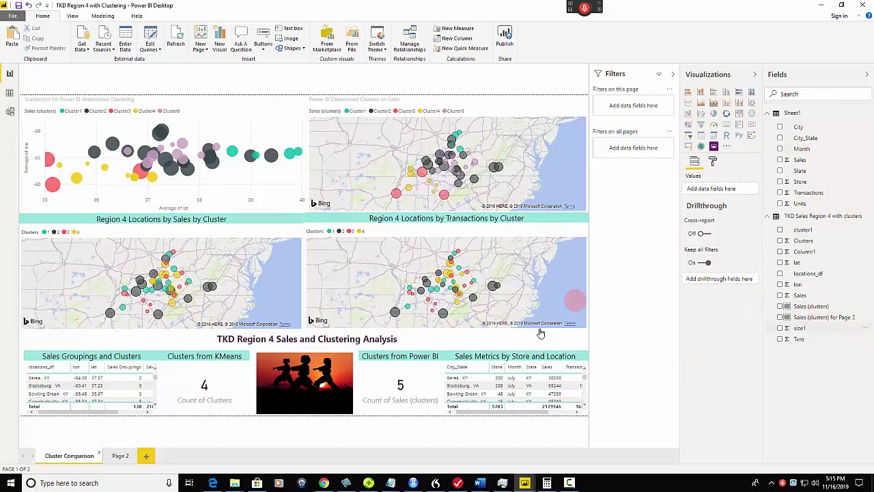
pyautogui.click(394, 359)
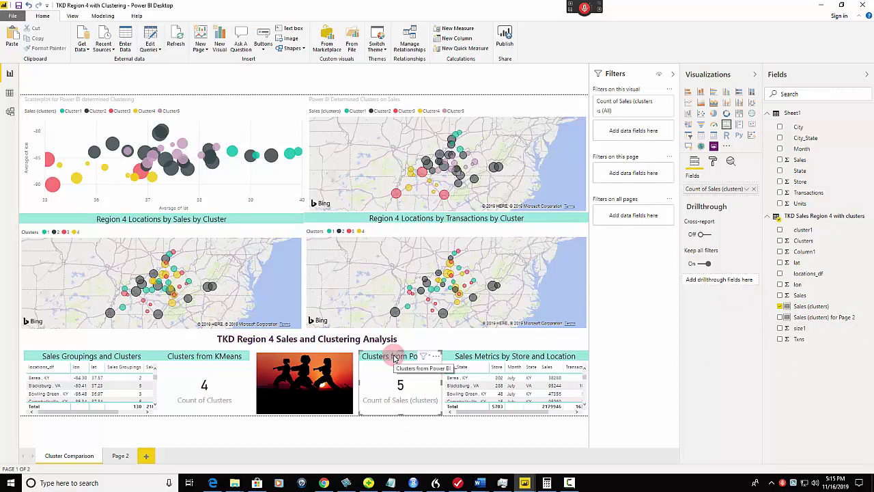
pyautogui.click(195, 357)
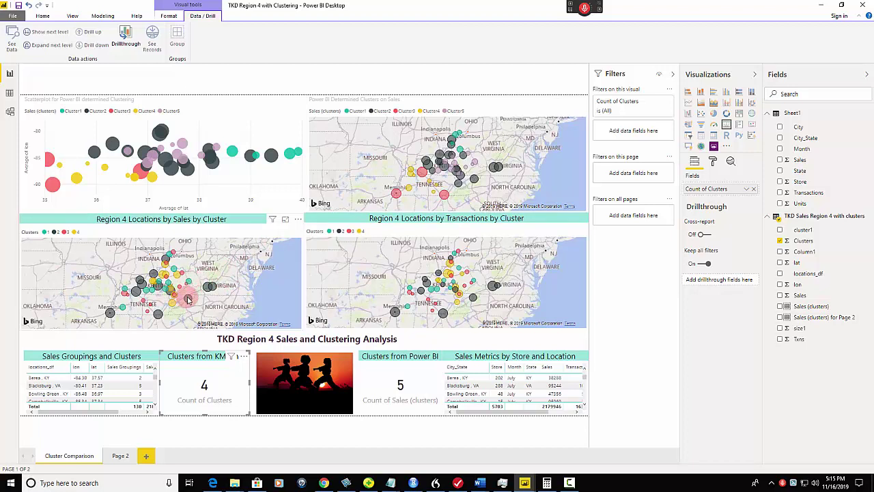
pyautogui.moveTo(185, 300)
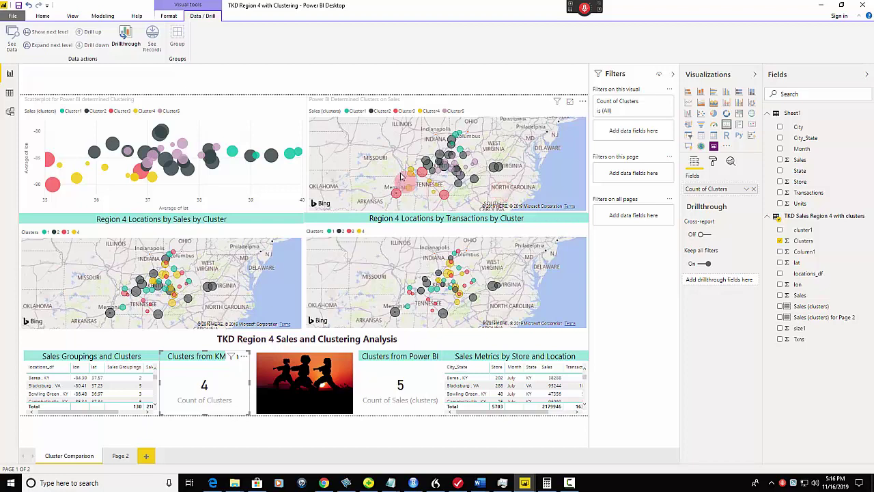
pyautogui.moveTo(476, 163)
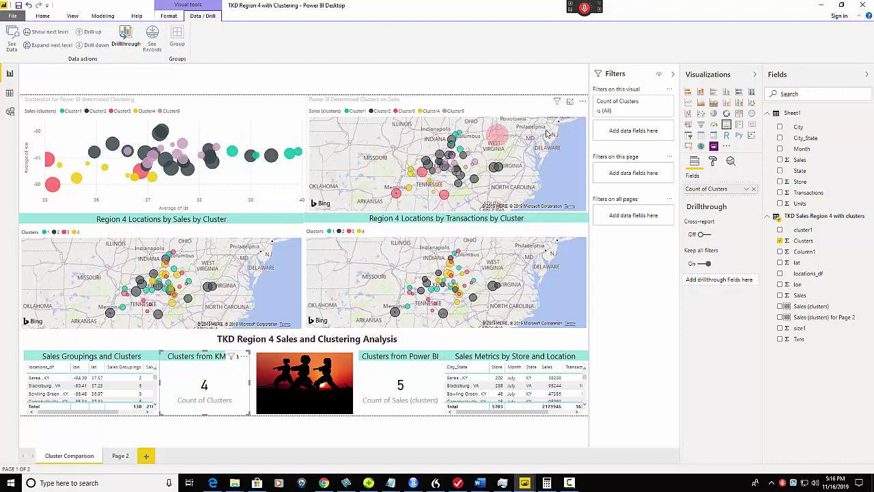
# Zoom and pan the Power BI clusters map toward Nashville, then return to Page 2.
pyautogui.scroll(2, 523, 169)
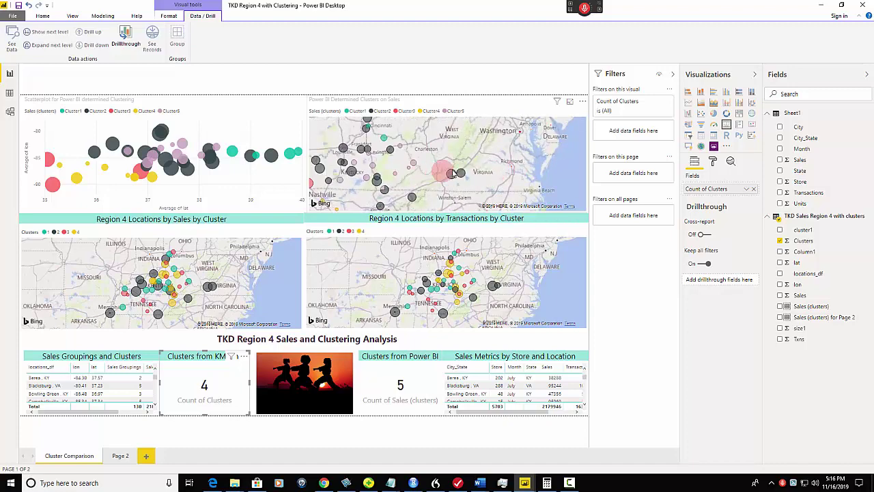
pyautogui.moveTo(446, 171); pyautogui.dragTo(508, 168)
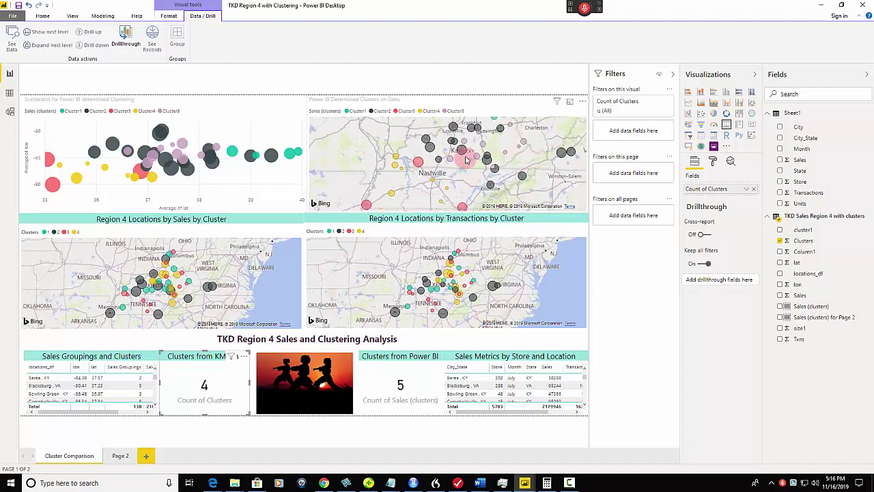
pyautogui.click(459, 164)
pyautogui.scroll(-2, 459, 164)
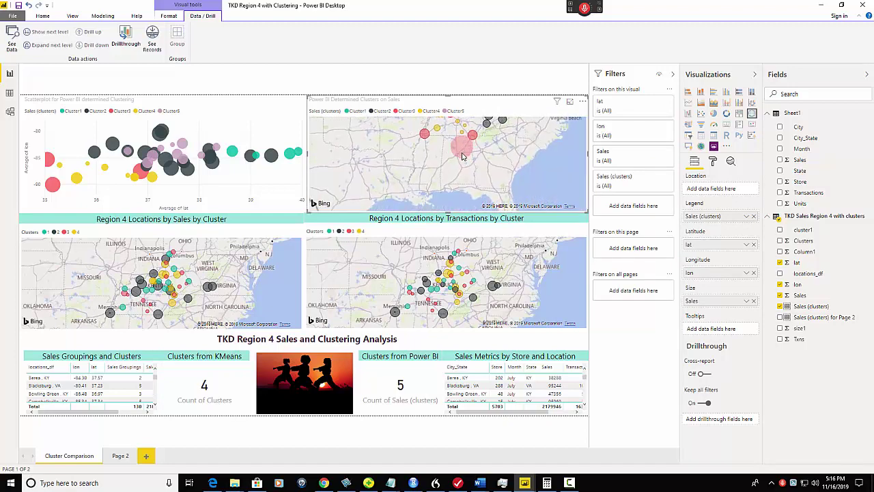
pyautogui.scroll(-2, 508, 171)
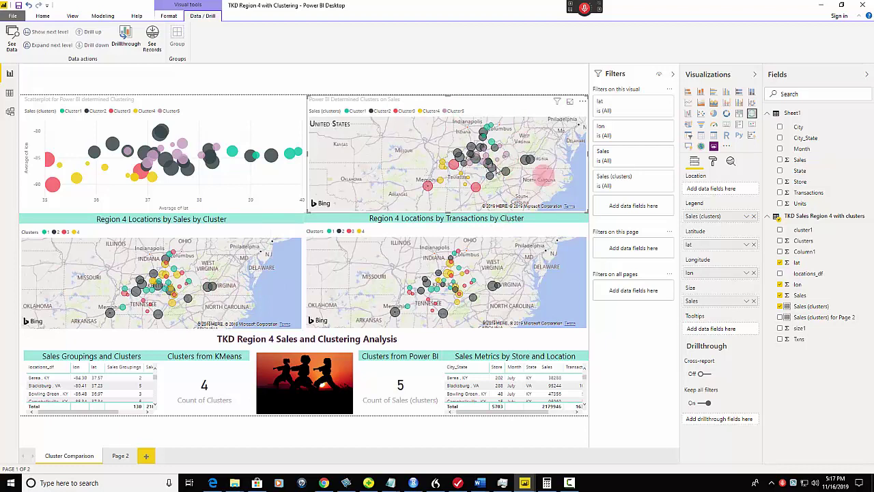
pyautogui.moveTo(476, 158)
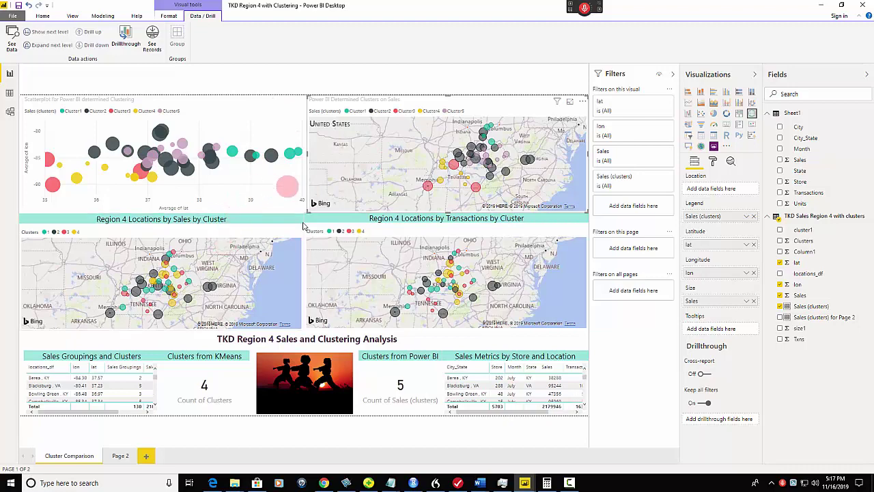
pyautogui.click(119, 456)
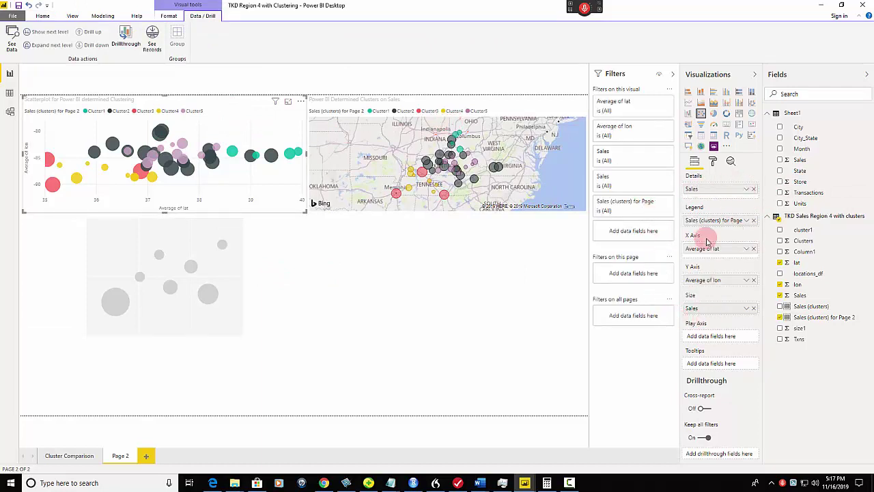
# Fill the blank scatter chart: Sales as details and size, average lat on X, average lon on Y.
pyautogui.click(252, 244)
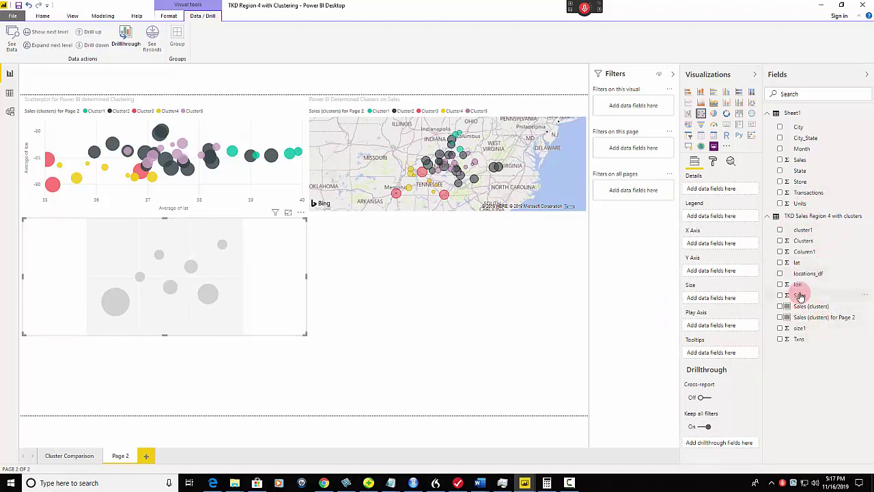
pyautogui.moveTo(799, 295); pyautogui.dragTo(713, 189)
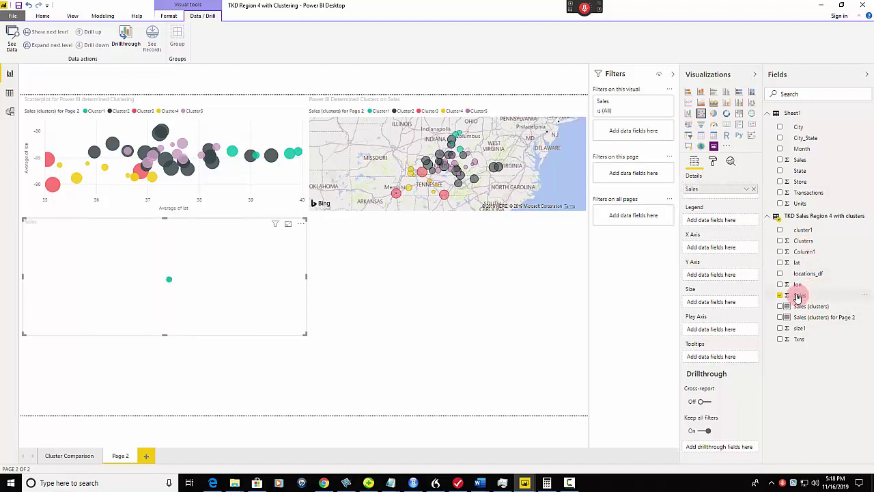
pyautogui.moveTo(798, 297); pyautogui.dragTo(751, 301)
pyautogui.moveTo(797, 262); pyautogui.dragTo(711, 247)
pyautogui.moveTo(797, 285); pyautogui.dragTo(706, 278)
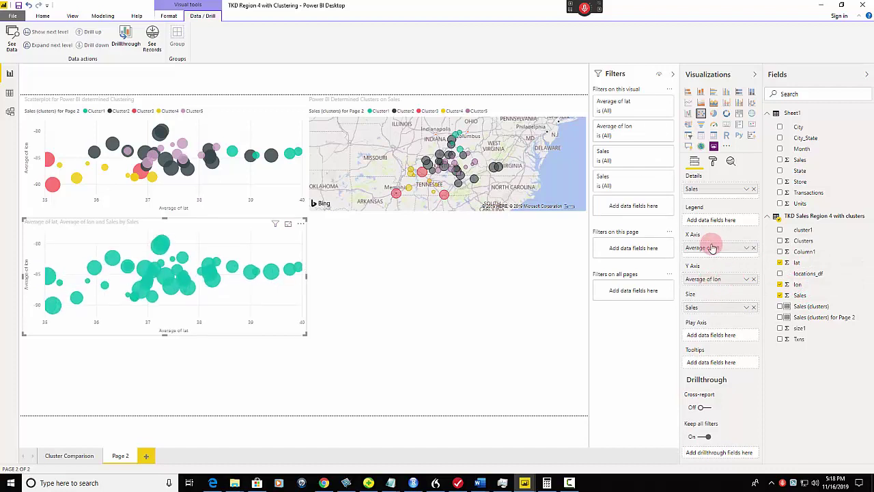
pyautogui.moveTo(712, 248); pyautogui.dragTo(725, 261)
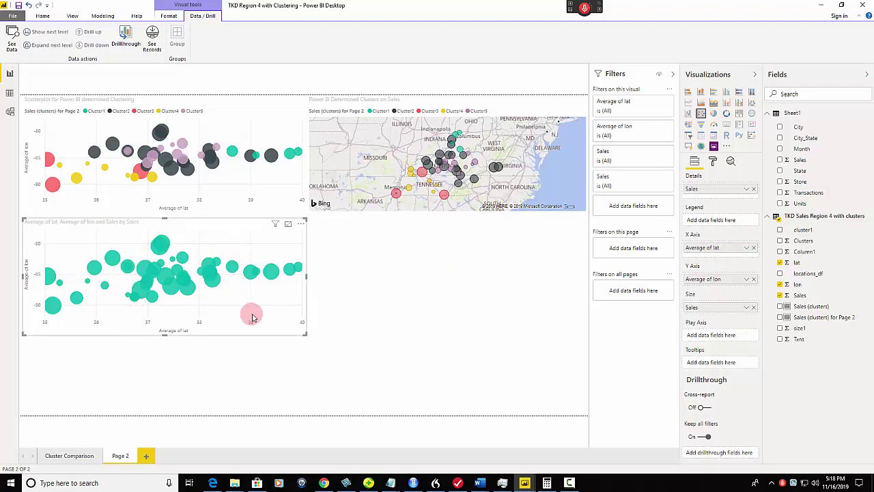
# Open the new scatter chart's More options (…) menu to reach Automatically find clusters.
pyautogui.click(301, 224)
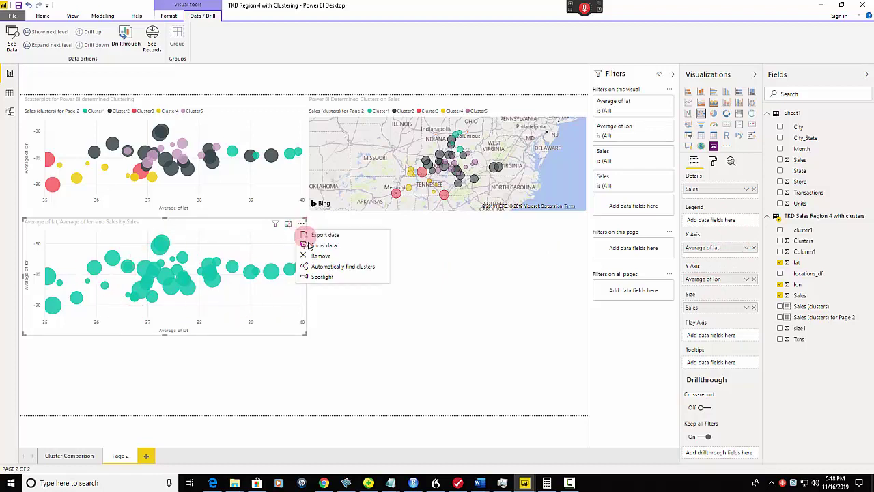